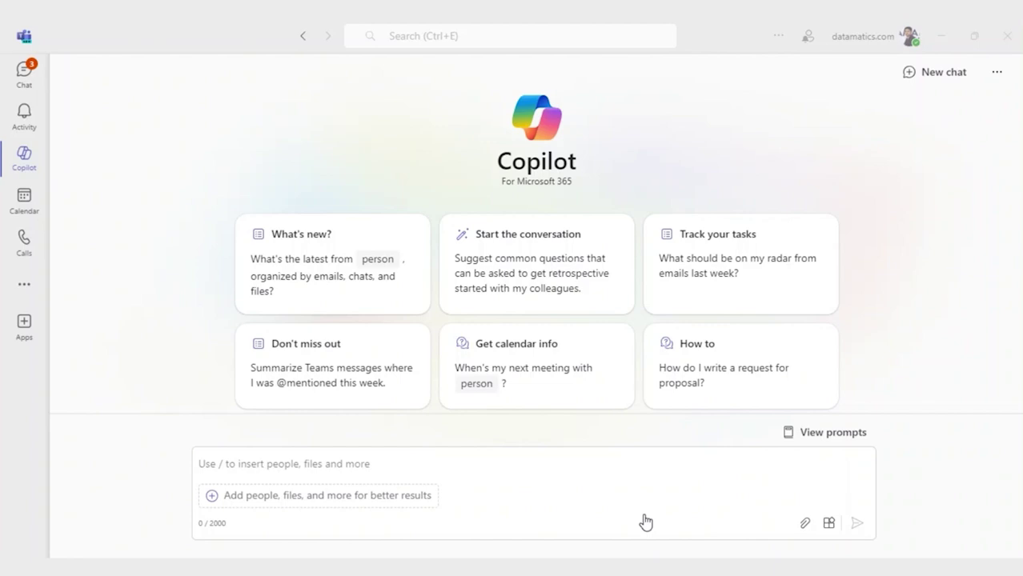
- Start a new Copilot question asking Sales Insights to search Sales for leads
click(645, 522)
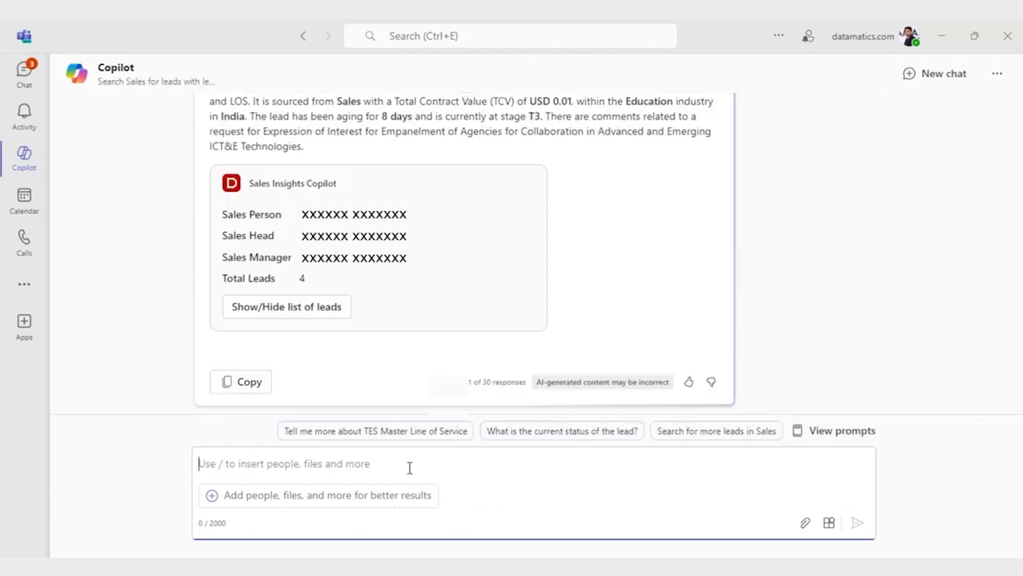
- Expand the table of 4 leads and open the first lead's full details
click(318, 310)
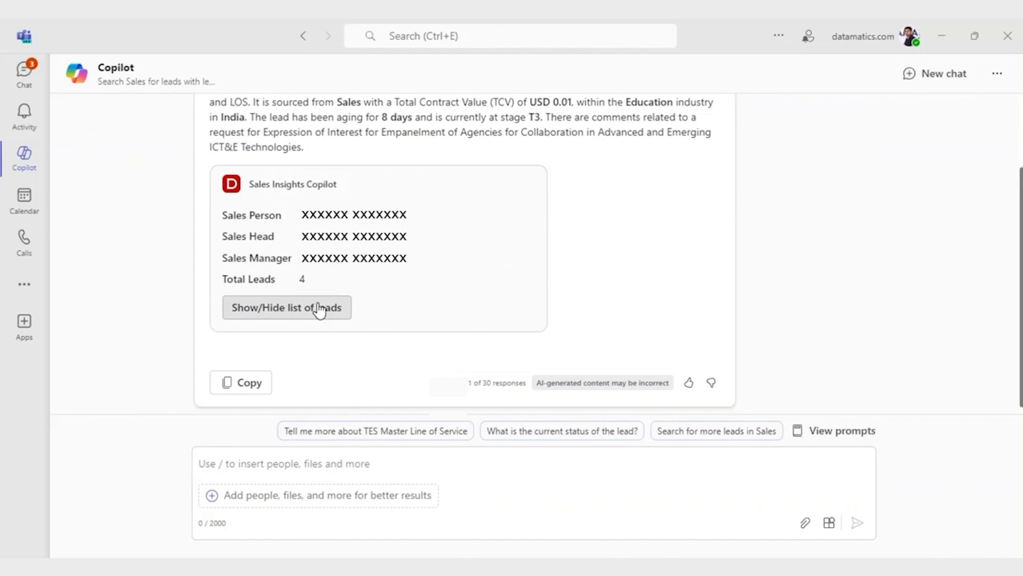
scroll(318, 310, down, 1)
scroll(318, 310, down, 1)
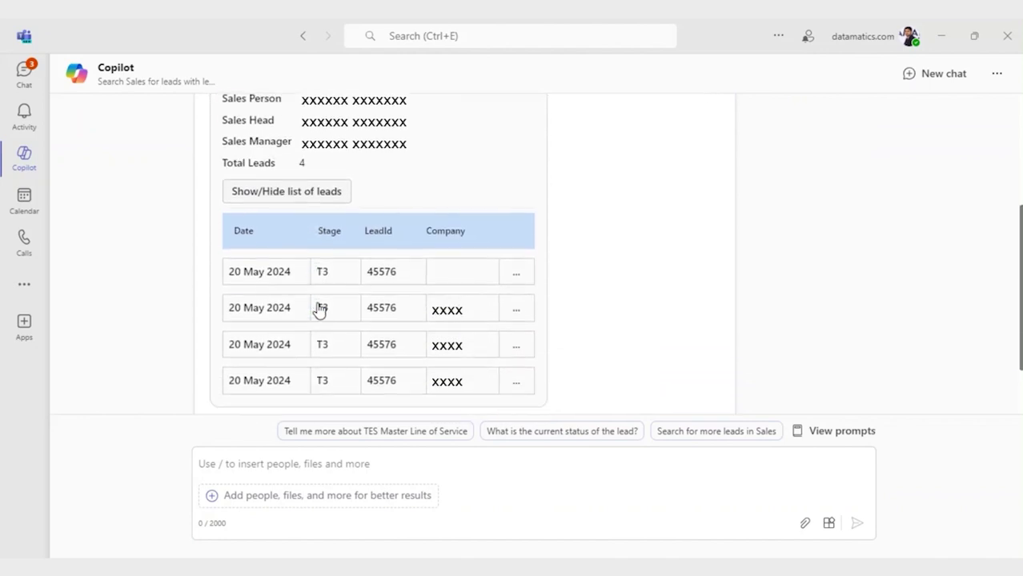
click(517, 269)
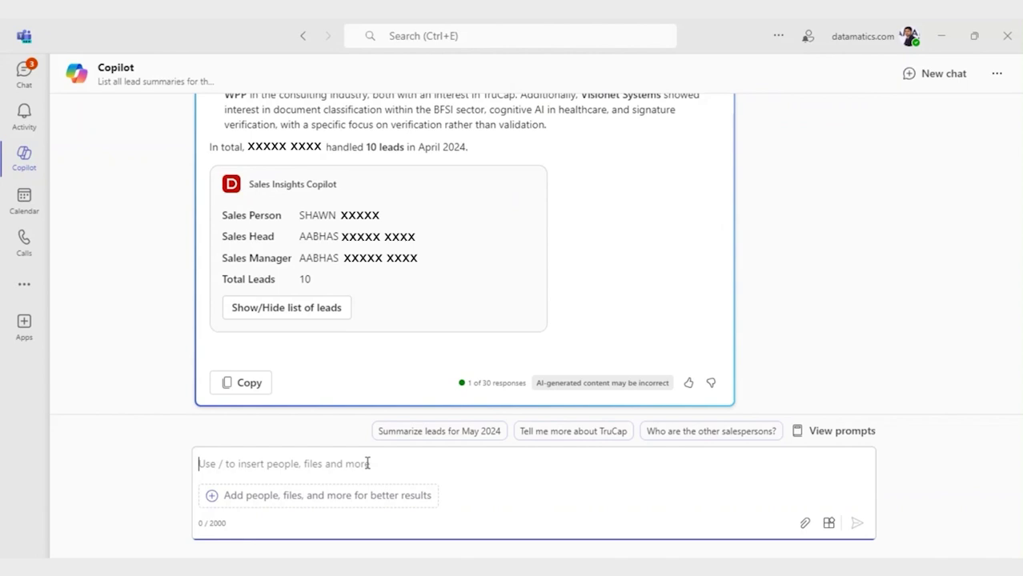
- Expand the 10-lead table and open lead 45224's details and comments
click(307, 321)
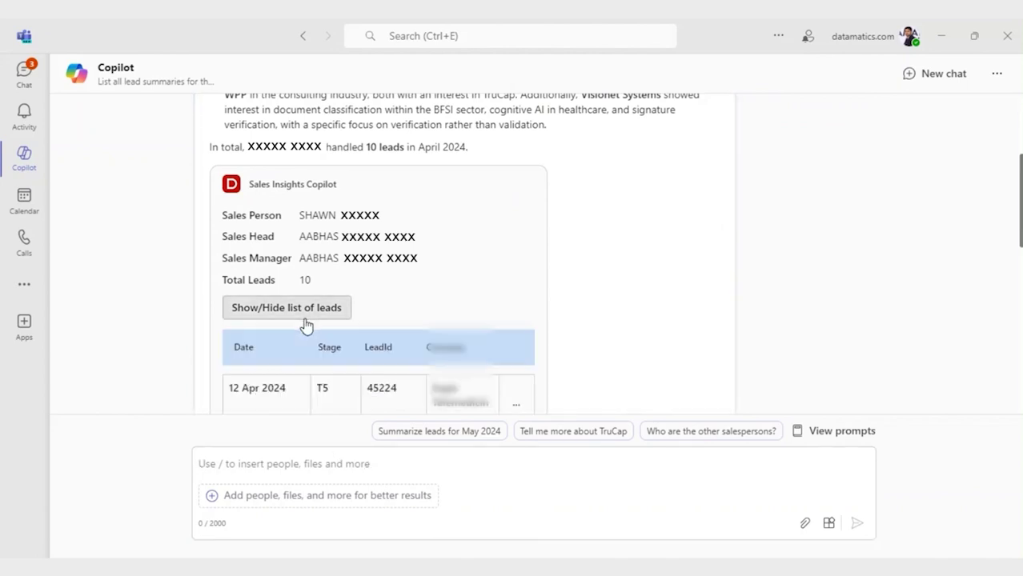
scroll(304, 324, down, 3)
click(527, 248)
scroll(528, 255, down, 5)
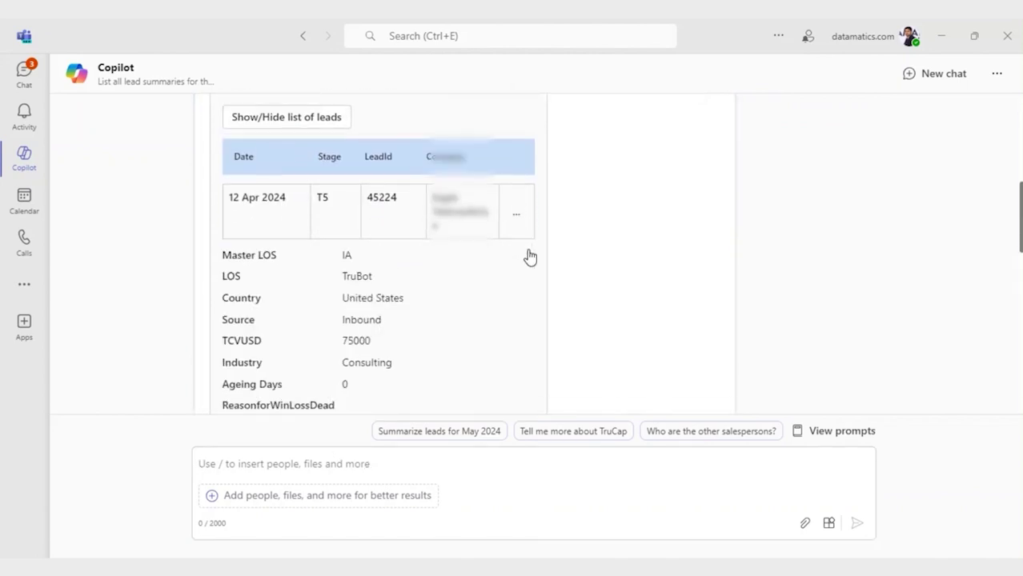
scroll(528, 255, down, 2)
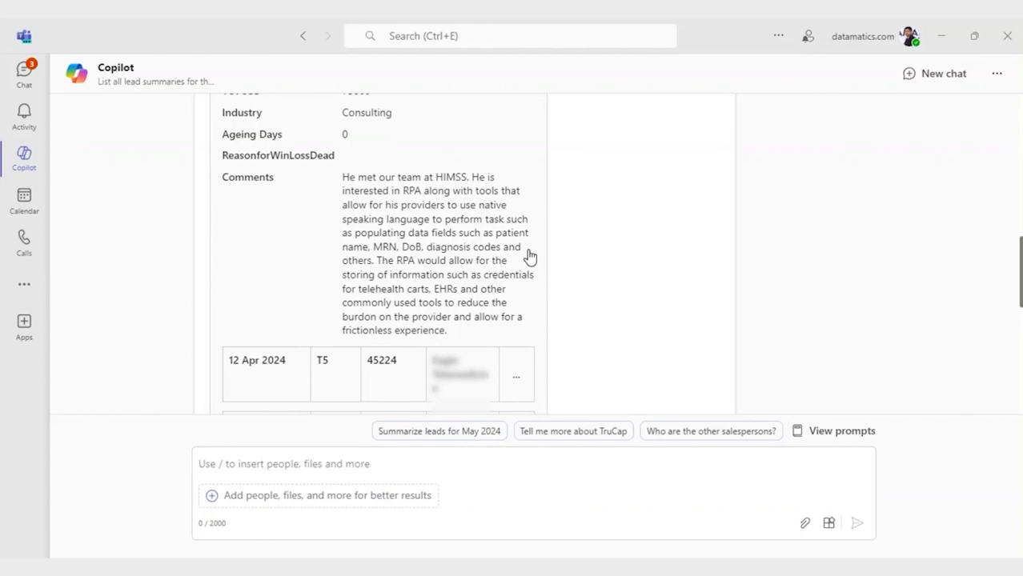